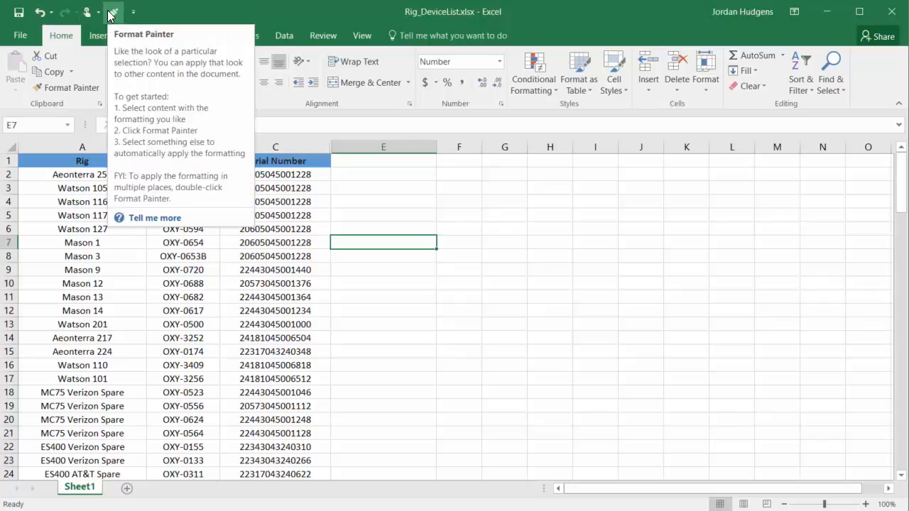
Step: Show the Quick Access Toolbar below the ribbon and return it above the ribbon
{"action": "left_click", "coordinate": [133, 12]}
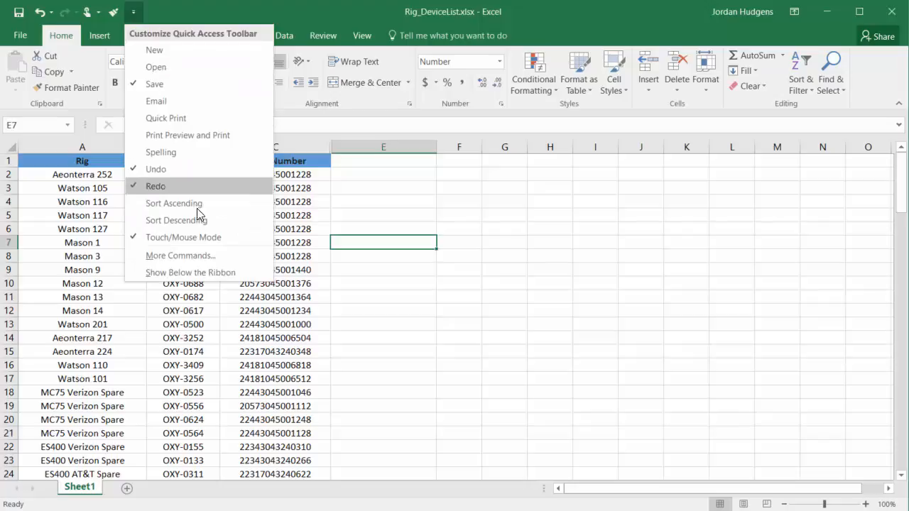
{"action": "left_click", "coordinate": [199, 273]}
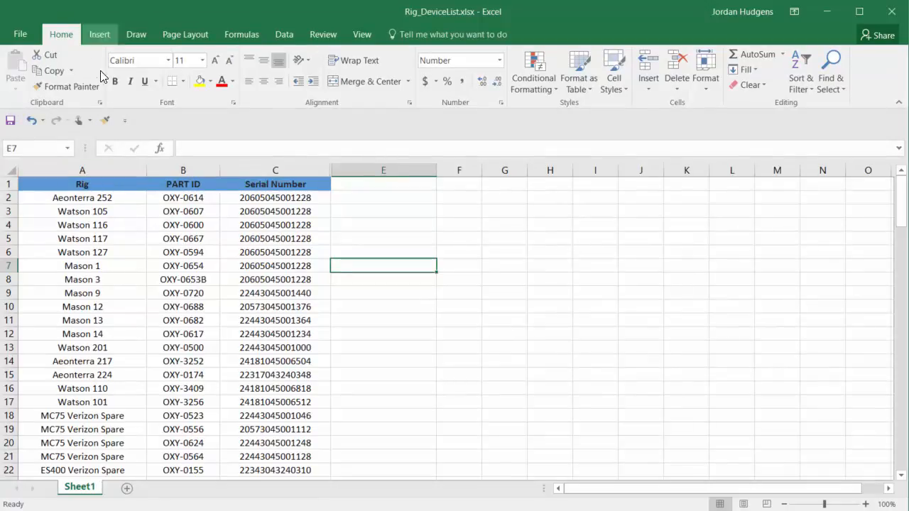
{"action": "left_click", "coordinate": [125, 120]}
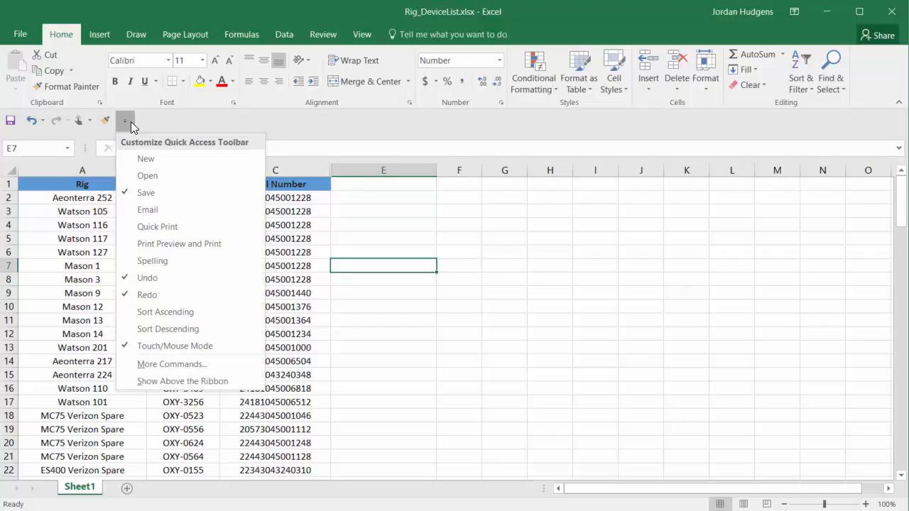
{"action": "left_click", "coordinate": [163, 381]}
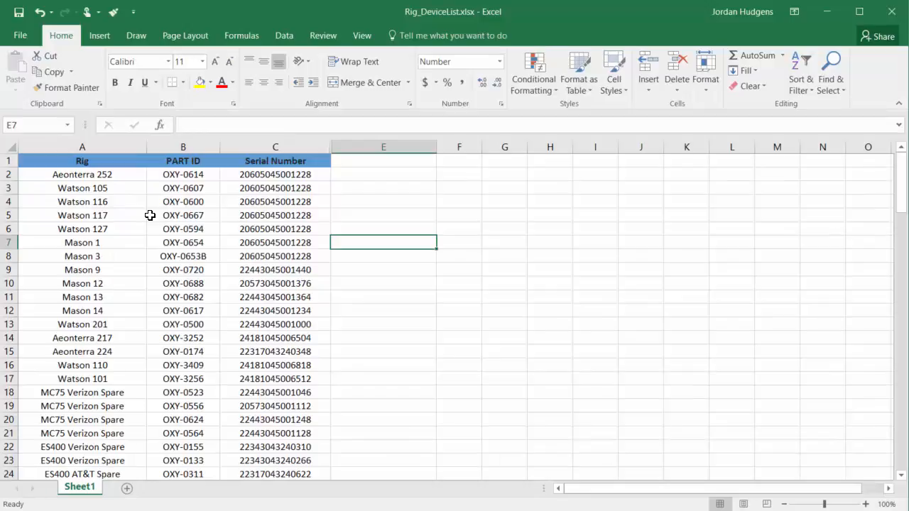
Step: Add the Quick Print, Sort Ascending and Sort Descending commands to the Quick Access Toolbar
{"action": "left_click", "coordinate": [138, 16]}
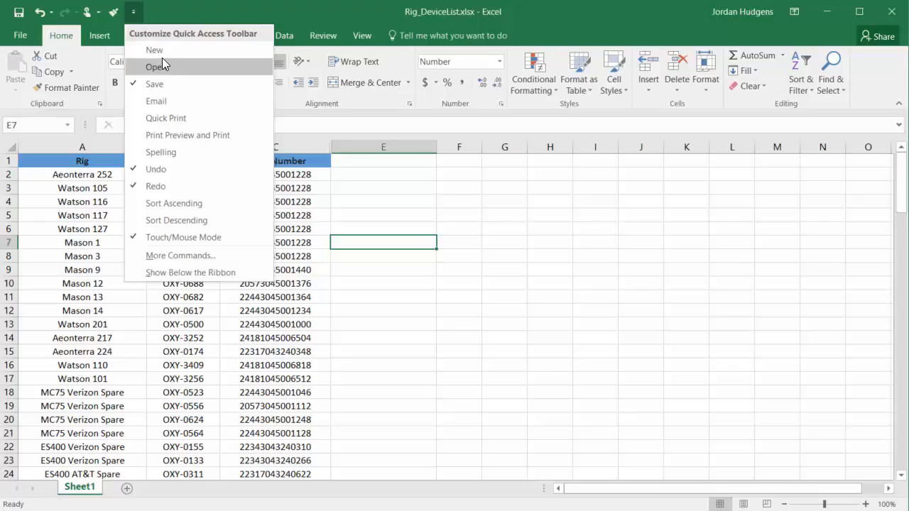
{"action": "left_click", "coordinate": [175, 118]}
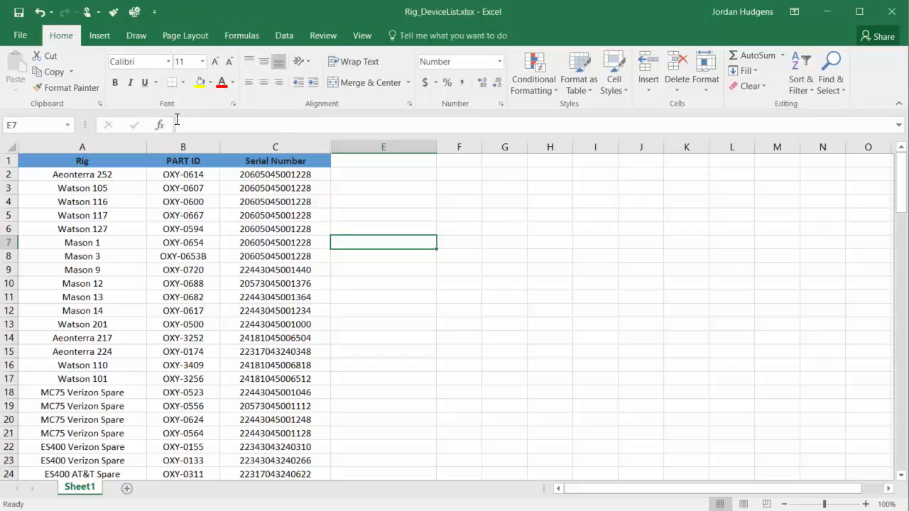
{"action": "left_click", "coordinate": [155, 12]}
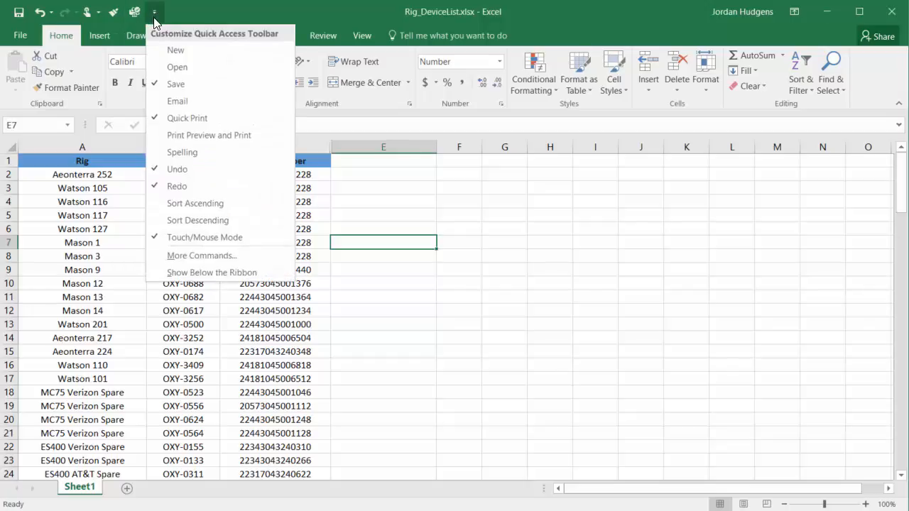
{"action": "left_click", "coordinate": [198, 203]}
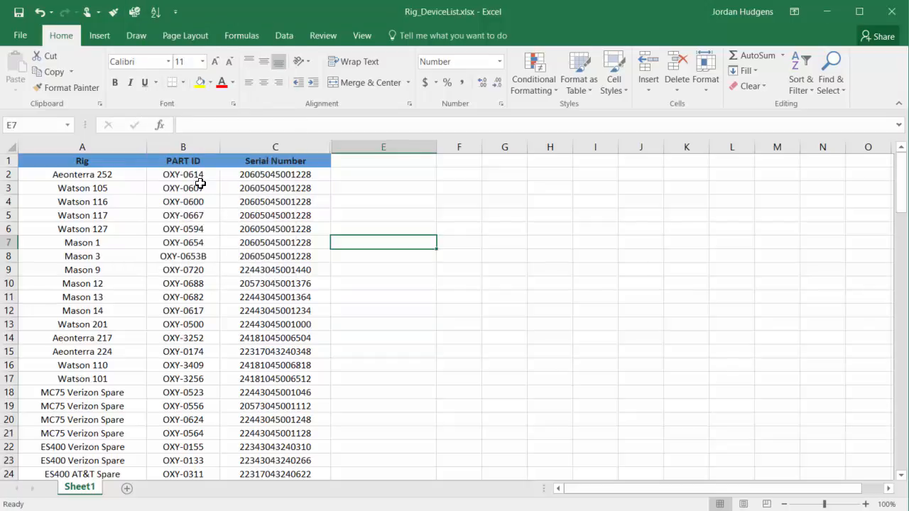
{"action": "left_click", "coordinate": [175, 12]}
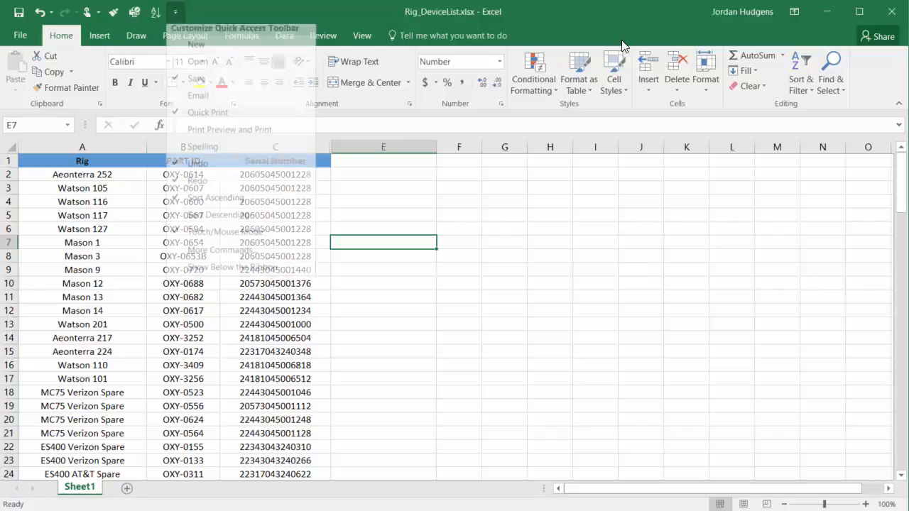
{"action": "left_click", "coordinate": [230, 220]}
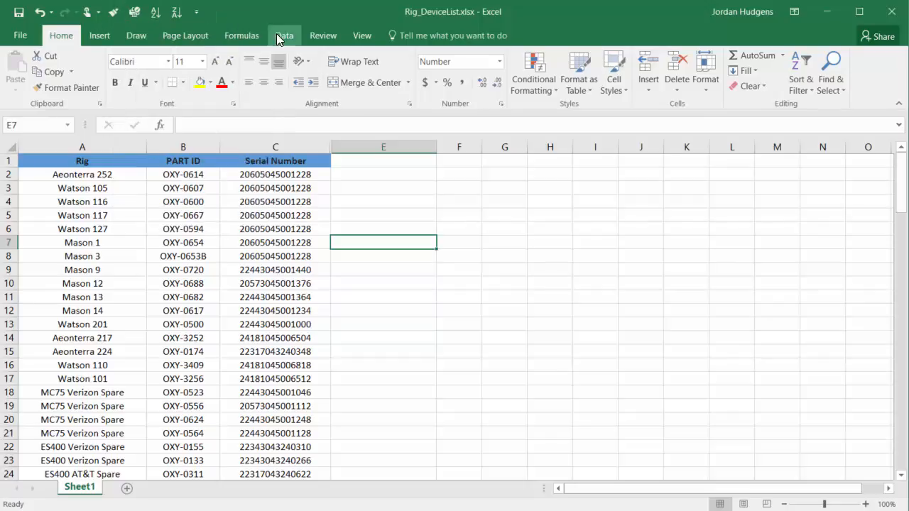
{"action": "left_click", "coordinate": [293, 40]}
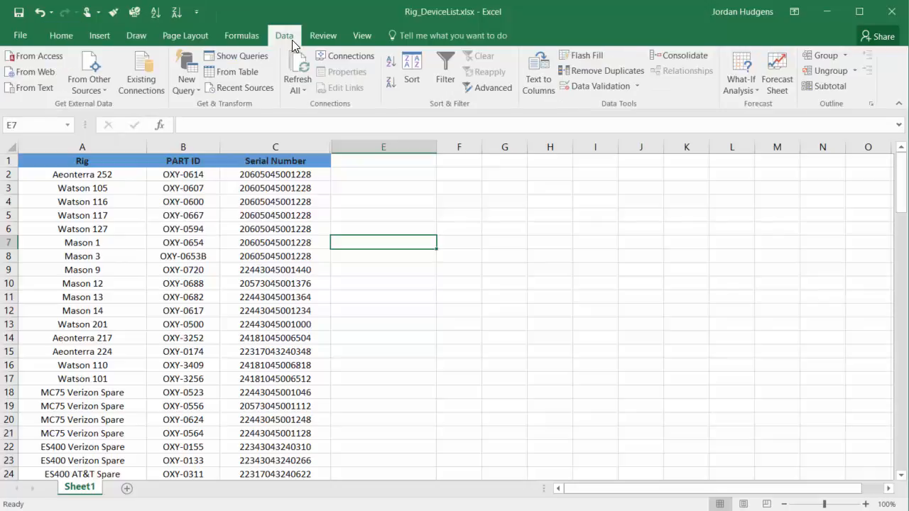
{"action": "left_click", "coordinate": [74, 35]}
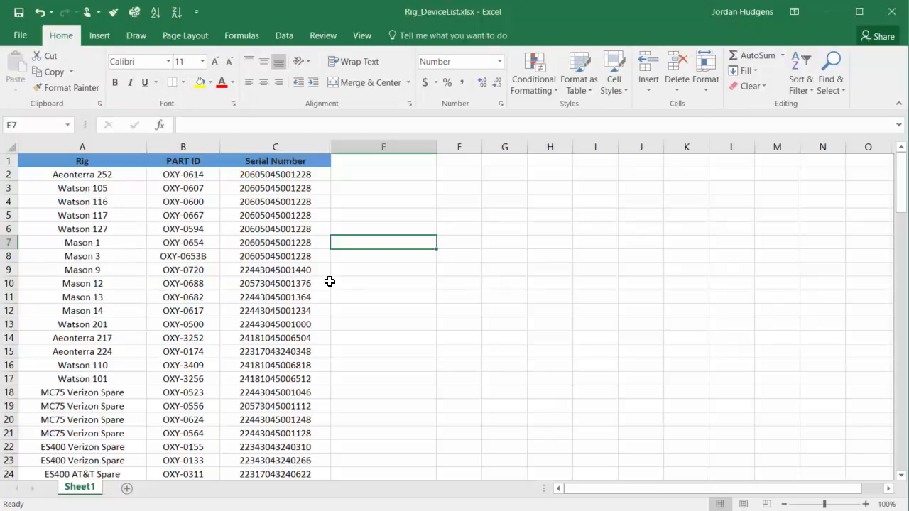
{"action": "left_click", "coordinate": [113, 12]}
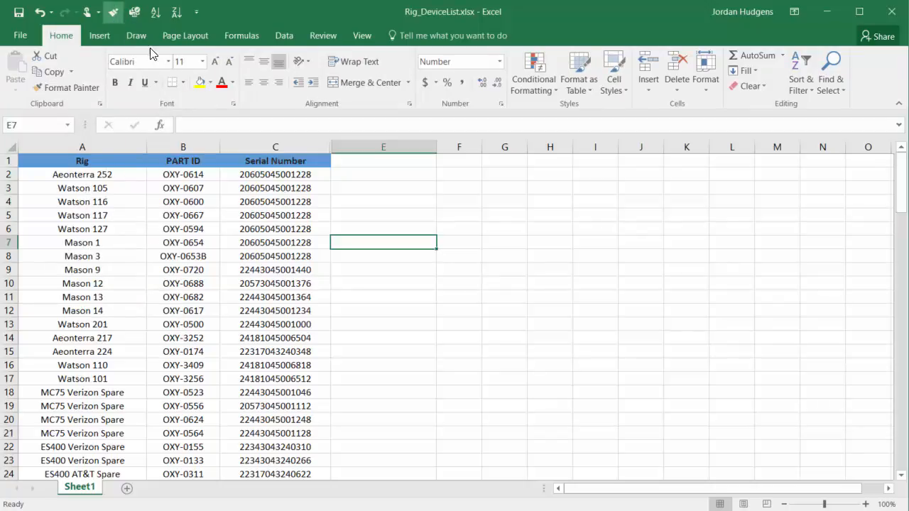
Step: Open the full command customization for the Quick Access Toolbar and remove Sort Descending, Sort Ascending and Quick Print
{"action": "left_click", "coordinate": [197, 12]}
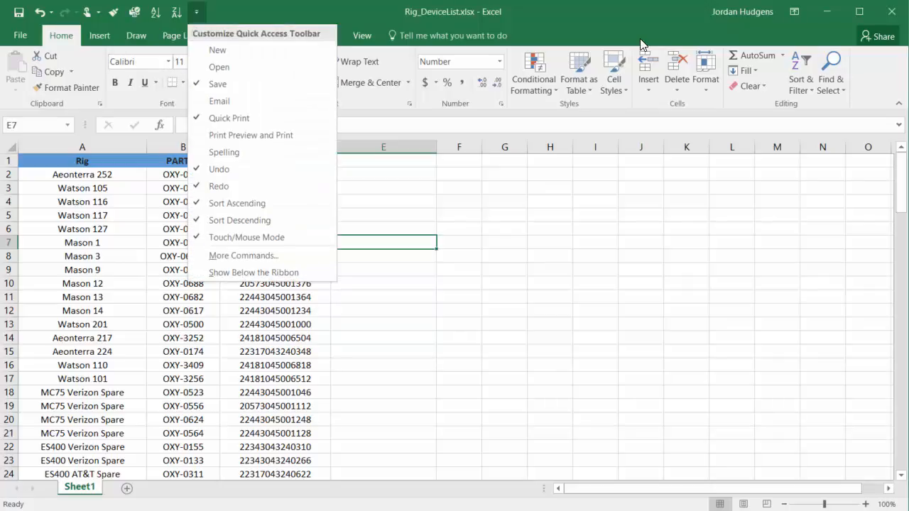
{"action": "left_click", "coordinate": [252, 257]}
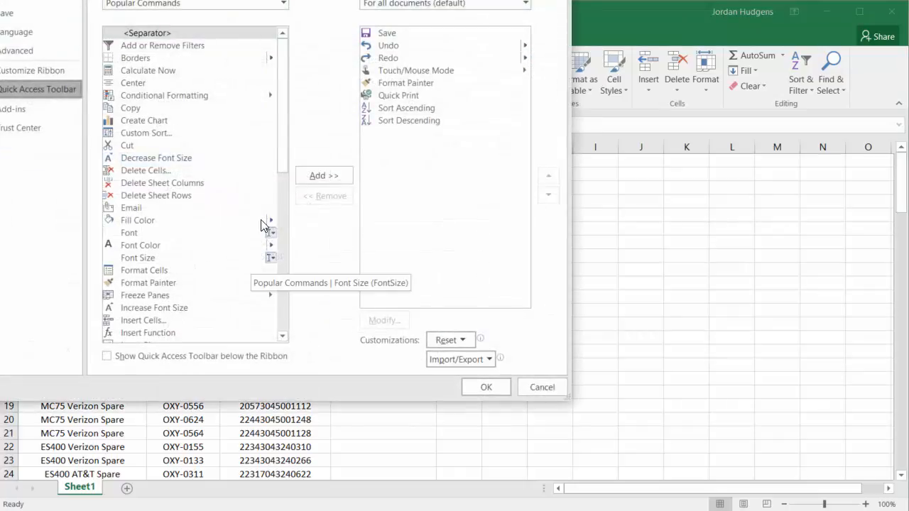
{"action": "left_click_drag", "start_coordinate": [213, 0], "coordinate": [288, 46]}
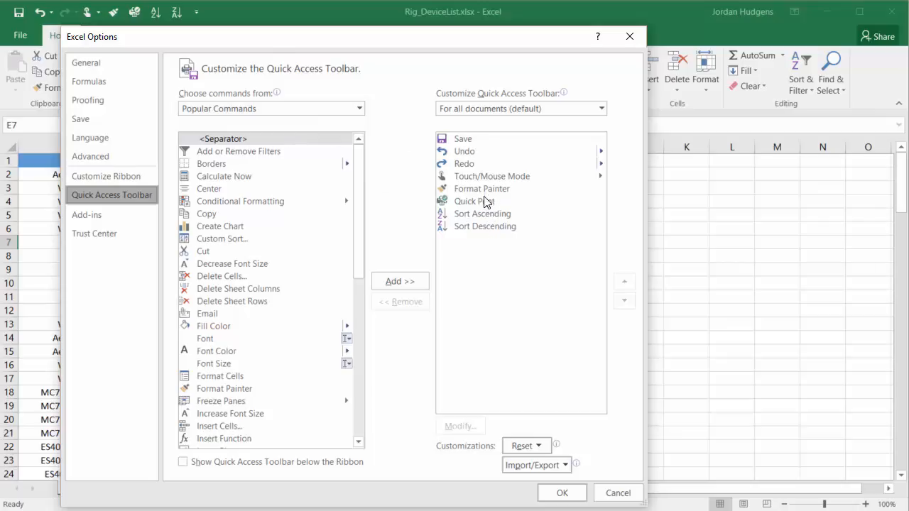
{"action": "left_click", "coordinate": [449, 226]}
{"action": "left_click", "coordinate": [416, 302]}
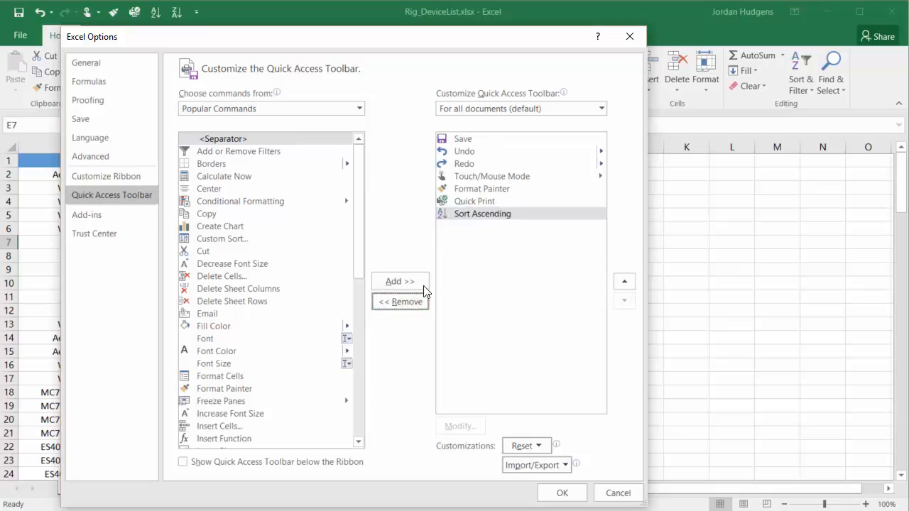
{"action": "left_click", "coordinate": [407, 305]}
{"action": "left_click", "coordinate": [407, 306]}
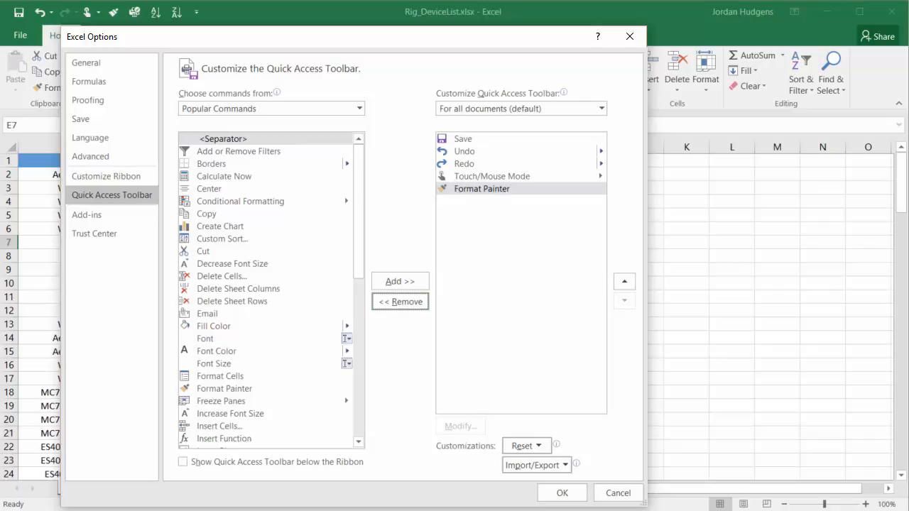
Step: Remove Touch/Mouse Mode and Save from the Quick Access Toolbar commands
{"action": "left_click", "coordinate": [457, 179]}
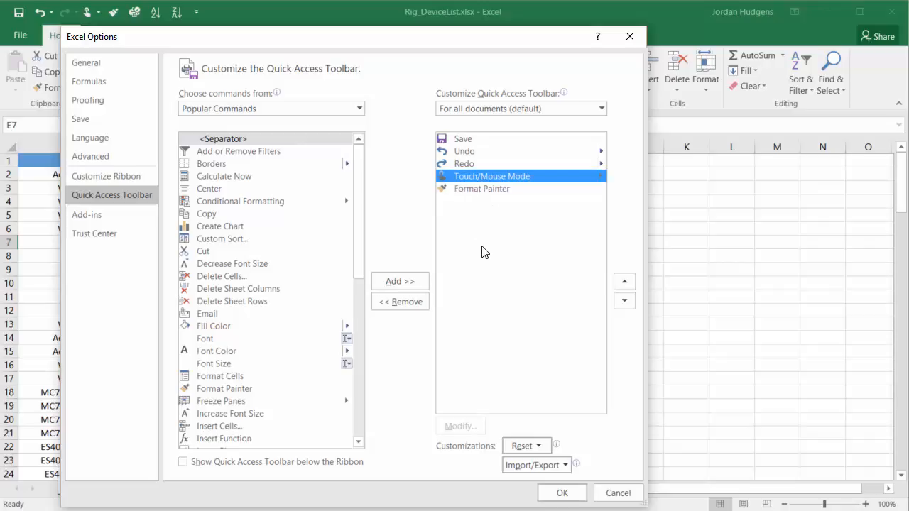
{"action": "left_click", "coordinate": [400, 305]}
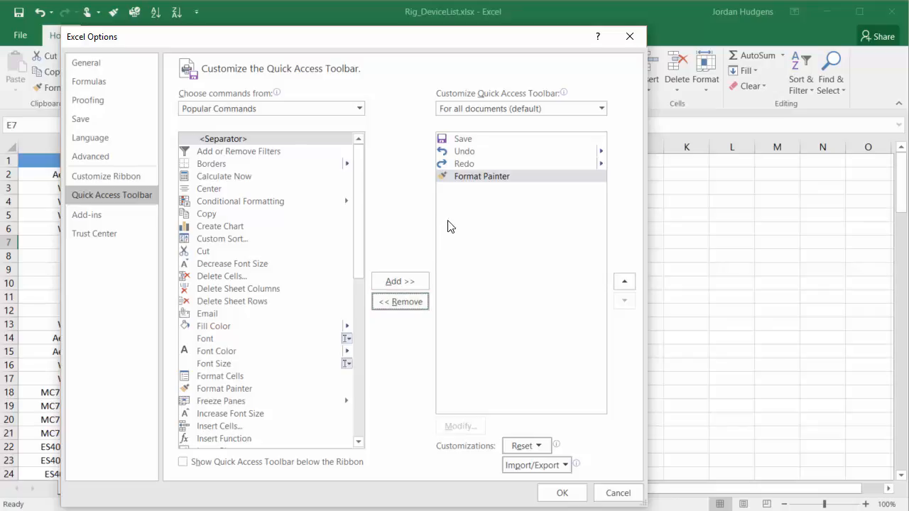
{"action": "left_click", "coordinate": [461, 139]}
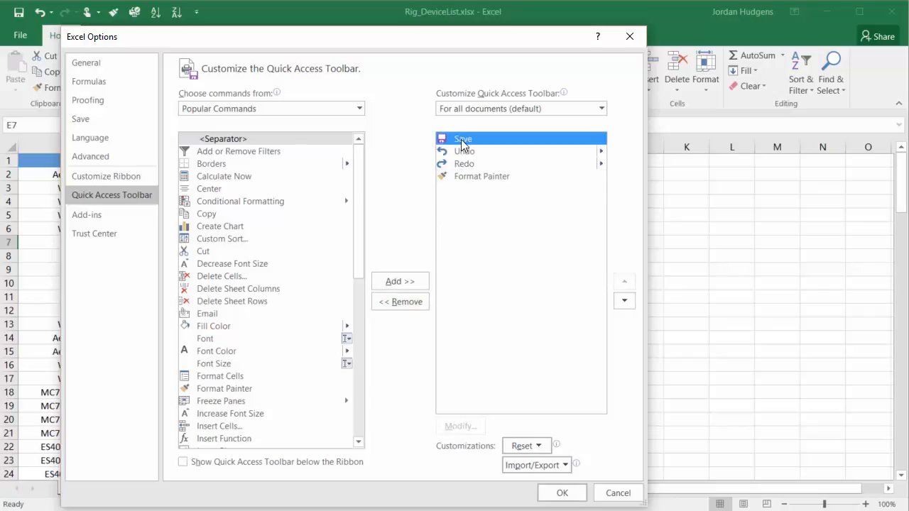
{"action": "left_click", "coordinate": [410, 304]}
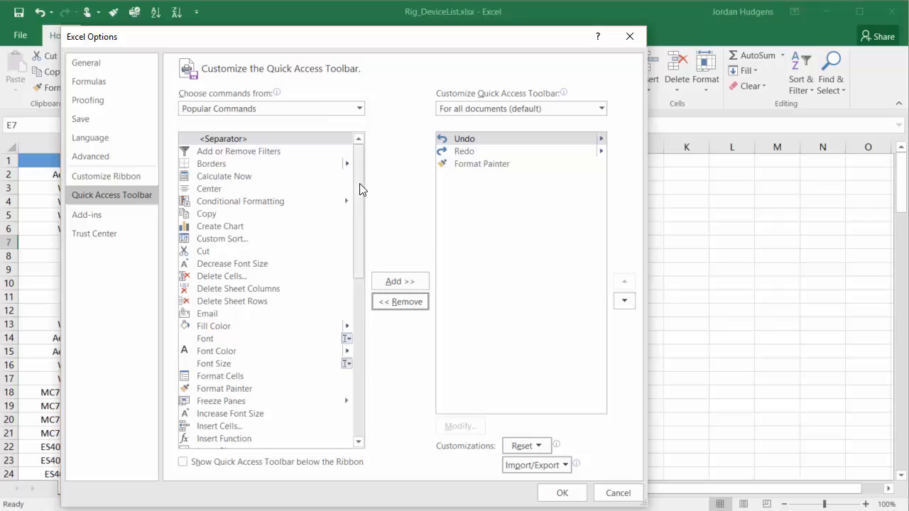
Step: Add the Open command to the Quick Access Toolbar and move it above Undo to the first place
{"action": "left_click_drag", "start_coordinate": [360, 188], "coordinate": [356, 278]}
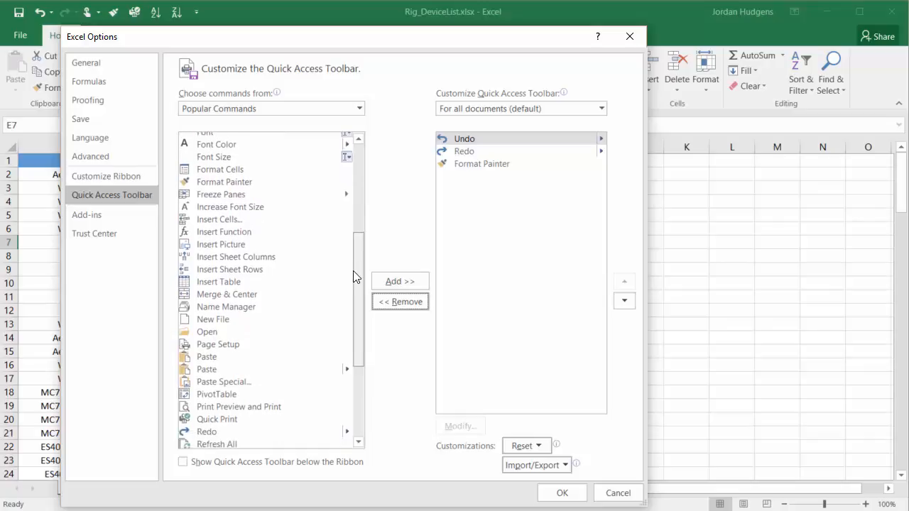
{"action": "left_click", "coordinate": [210, 333]}
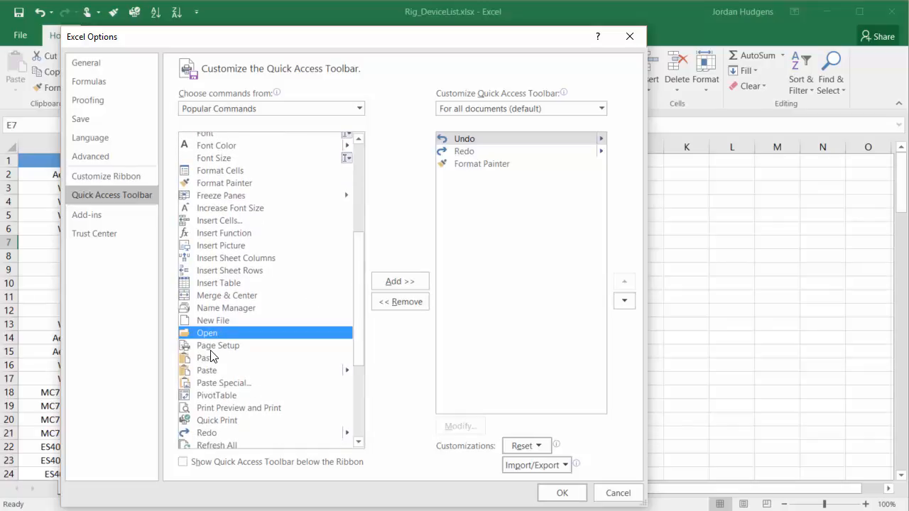
{"action": "left_click", "coordinate": [409, 287]}
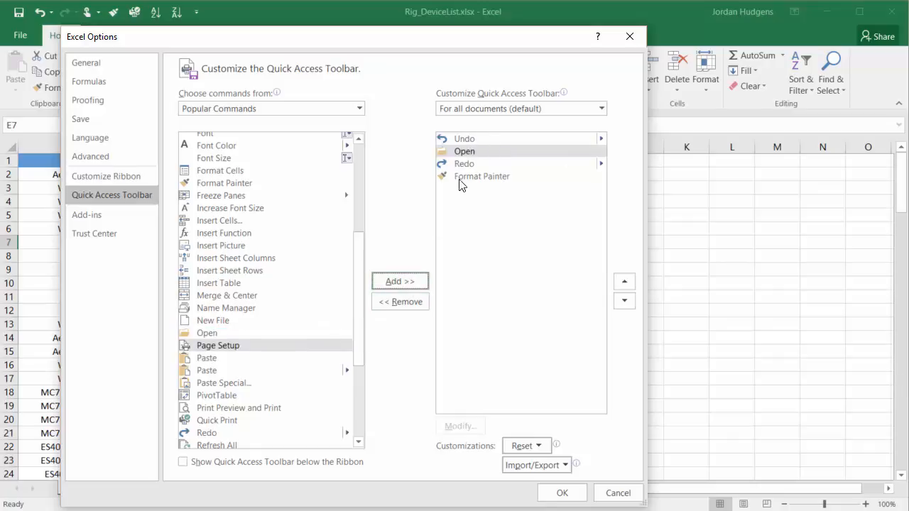
{"action": "left_click", "coordinate": [465, 153]}
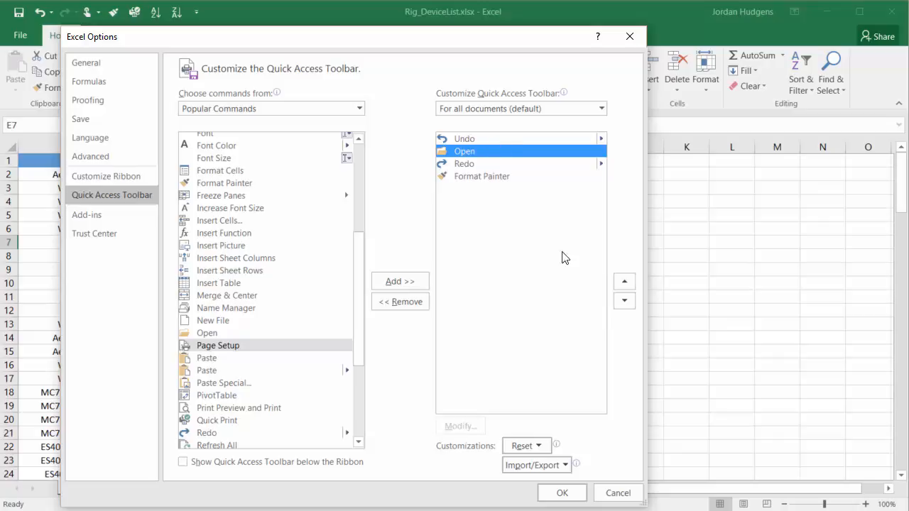
{"action": "left_click", "coordinate": [624, 280]}
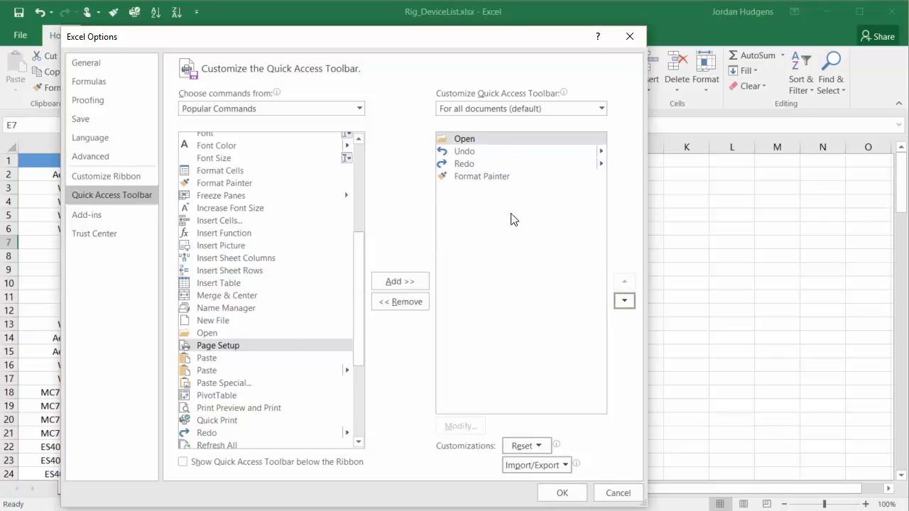
Step: Add the Paste command that has a submenu and the PivotTable command after Format Painter
{"action": "left_click", "coordinate": [486, 178]}
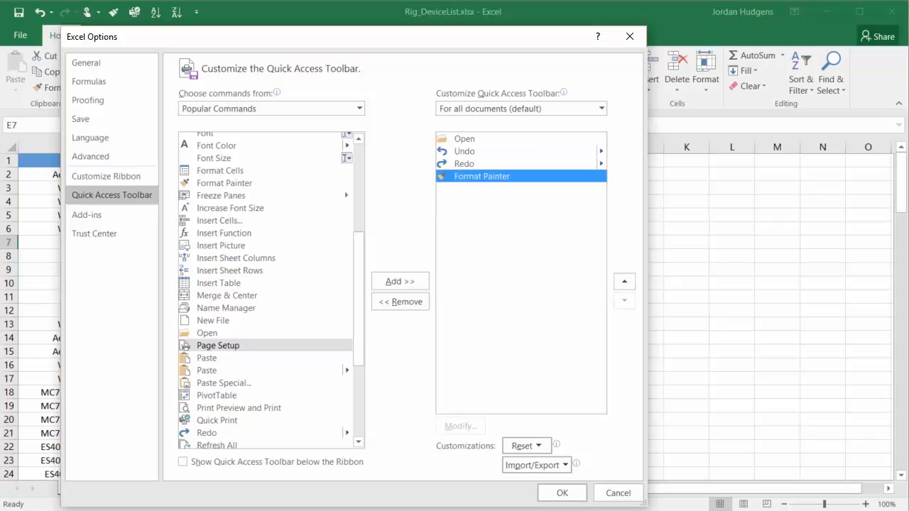
{"action": "left_click", "coordinate": [213, 384]}
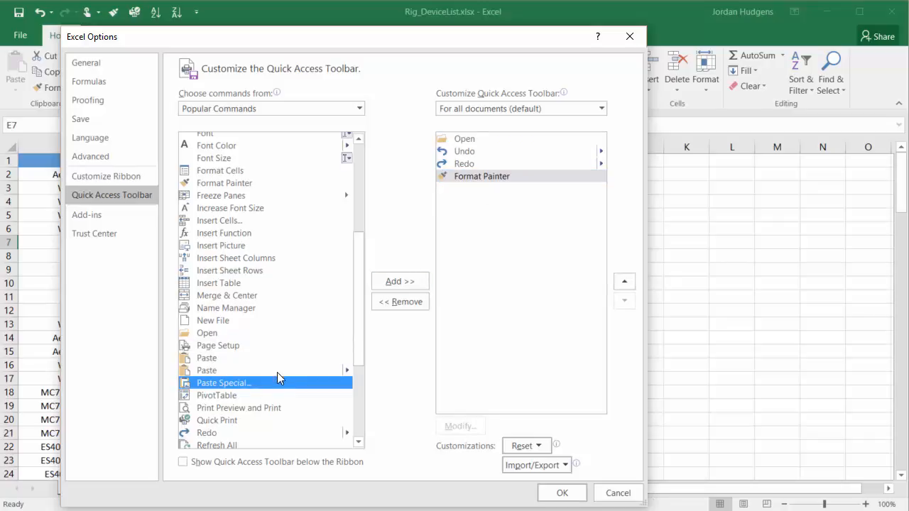
{"action": "left_click", "coordinate": [221, 371]}
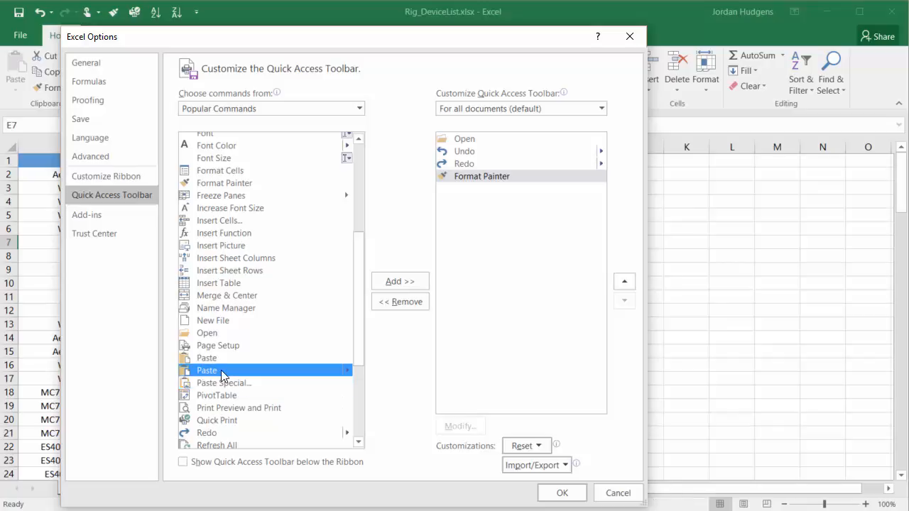
{"action": "left_click", "coordinate": [411, 289]}
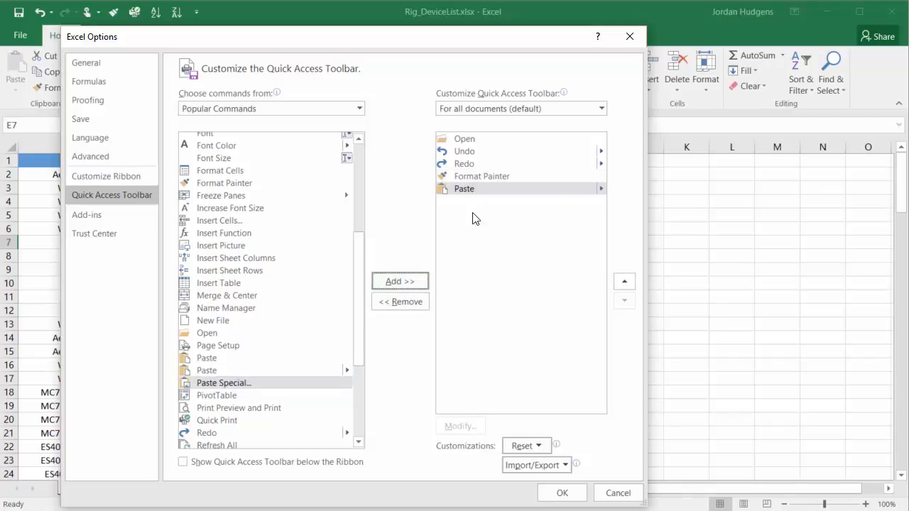
{"action": "left_click", "coordinate": [263, 396]}
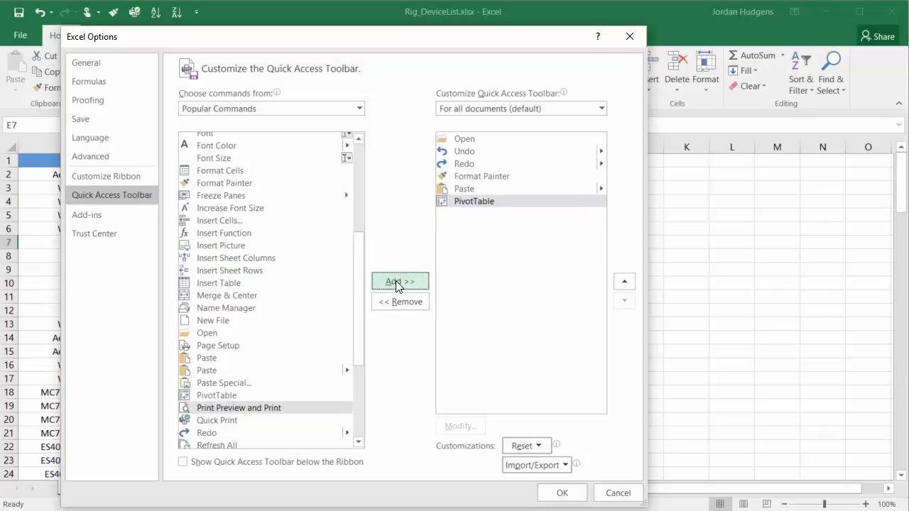
Step: Add a separator after PivotTable, followed by the Create Chart command
{"action": "left_click_drag", "start_coordinate": [361, 330], "coordinate": [377, 242]}
{"action": "left_click", "coordinate": [234, 139]}
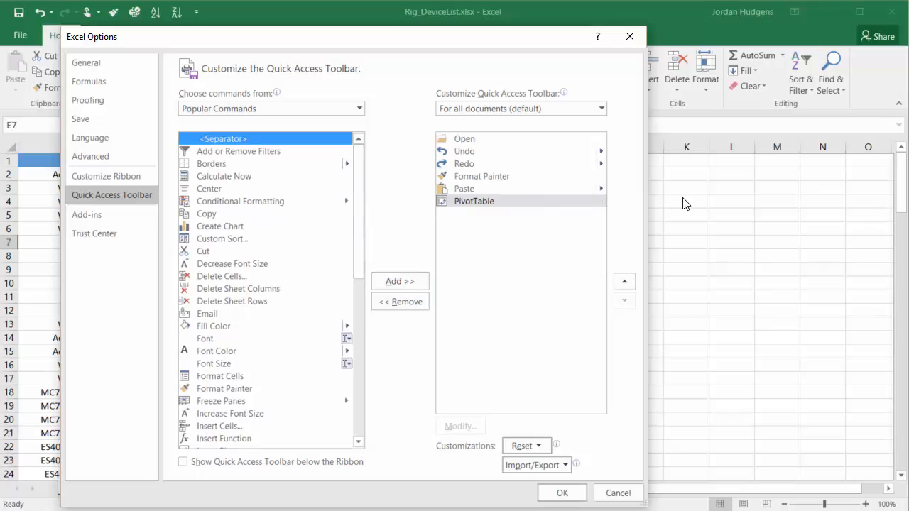
{"action": "left_click", "coordinate": [413, 281]}
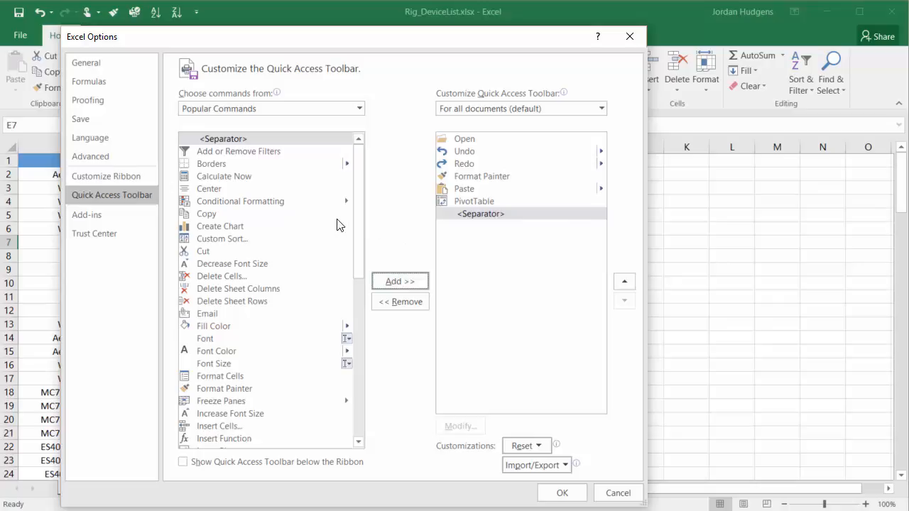
{"action": "left_click", "coordinate": [215, 226]}
{"action": "left_click", "coordinate": [418, 285]}
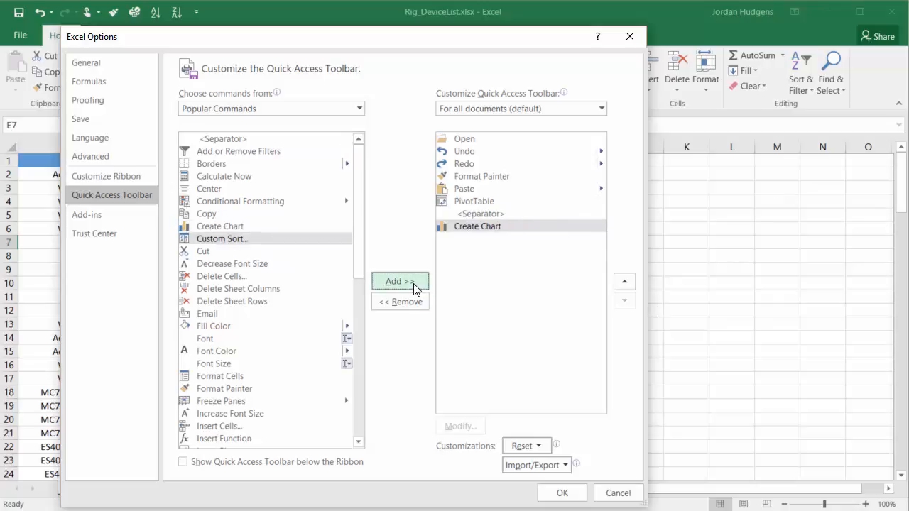
Step: Add the Conditional Formatting command to the Quick Access Toolbar after Create Chart
{"action": "left_click", "coordinate": [266, 202]}
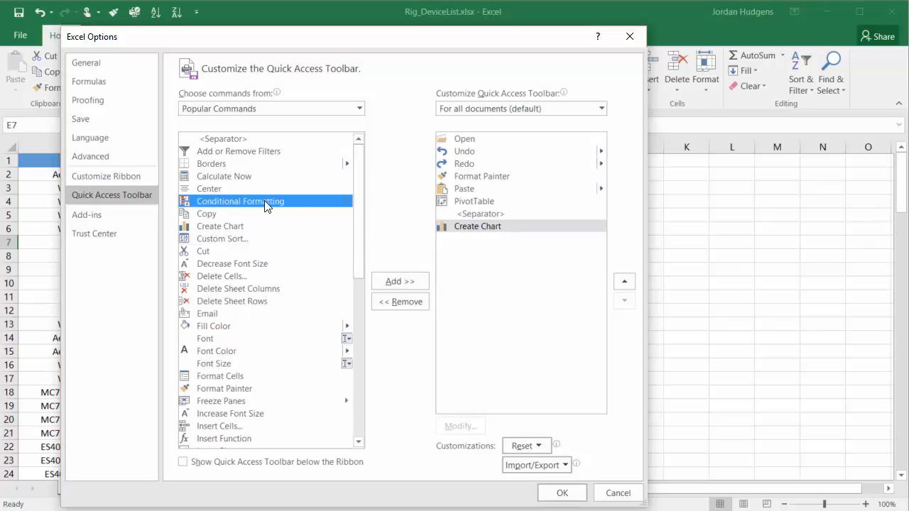
{"action": "left_click", "coordinate": [410, 289]}
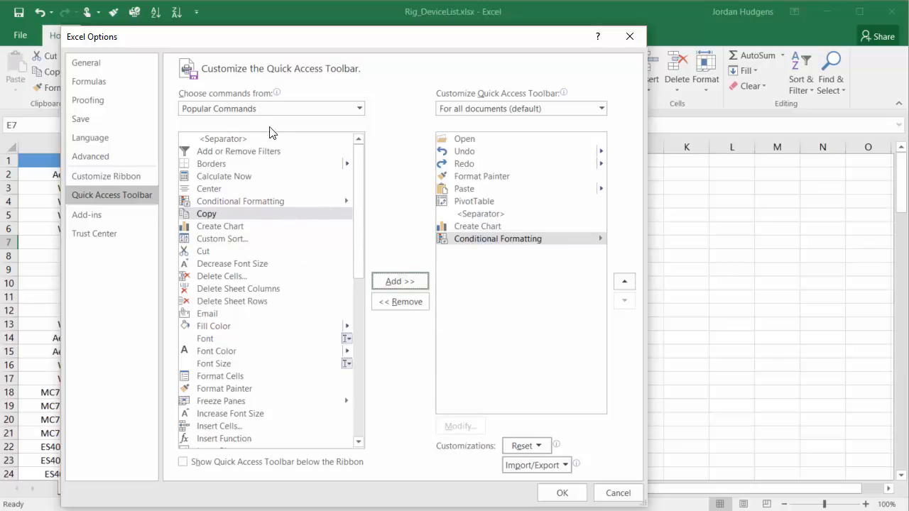
Step: Examine the available command categories and the Sparkline Tools | Design Tab commands, and return to Popular Commands
{"action": "left_click", "coordinate": [250, 110]}
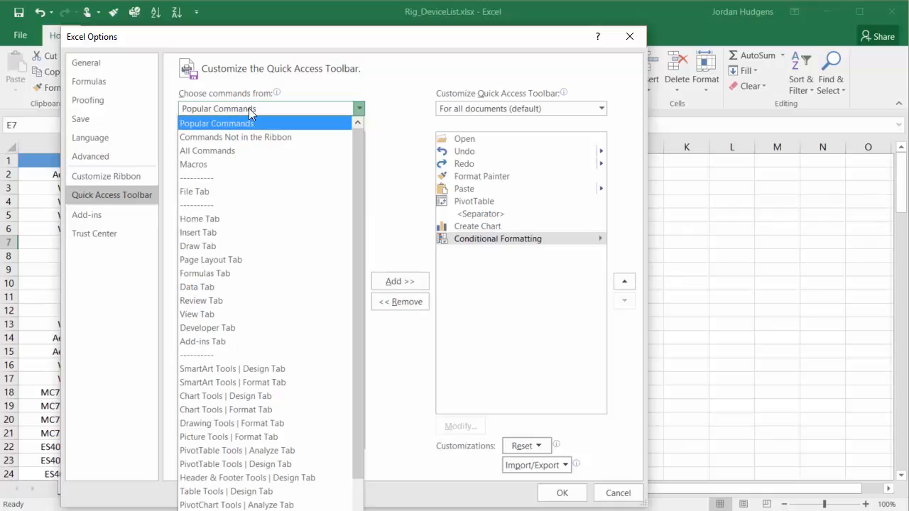
{"action": "scroll", "coordinate": [280, 210], "scroll_direction": "down", "scroll_amount": 2}
{"action": "scroll", "coordinate": [298, 262], "scroll_direction": "up", "scroll_amount": 2}
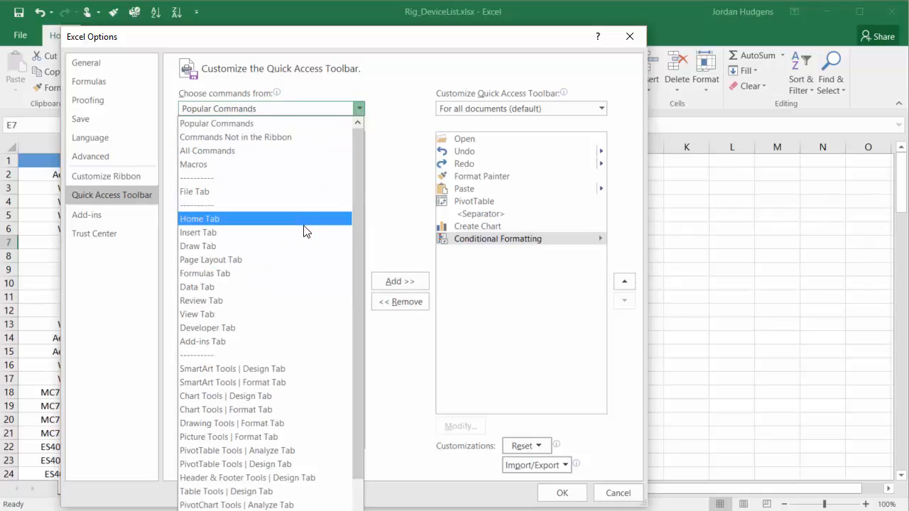
{"action": "scroll", "coordinate": [299, 230], "scroll_direction": "down", "scroll_amount": 3}
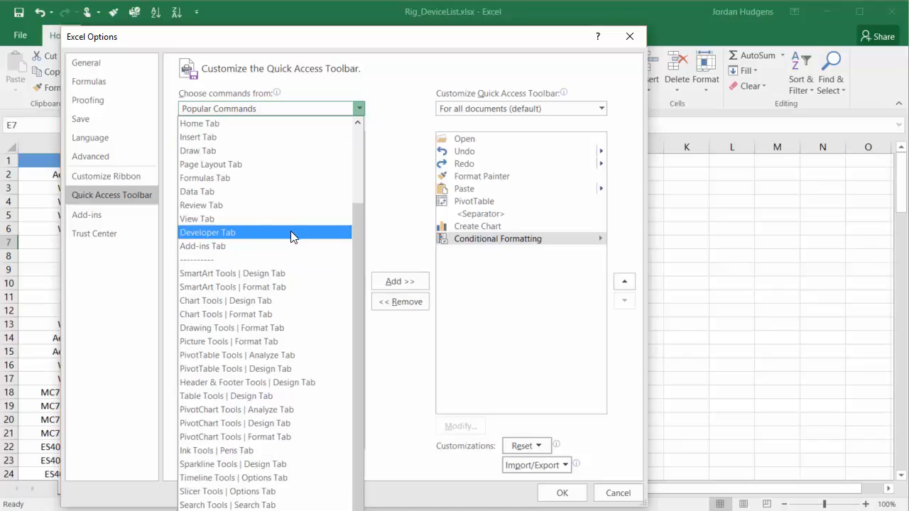
{"action": "left_click", "coordinate": [255, 464]}
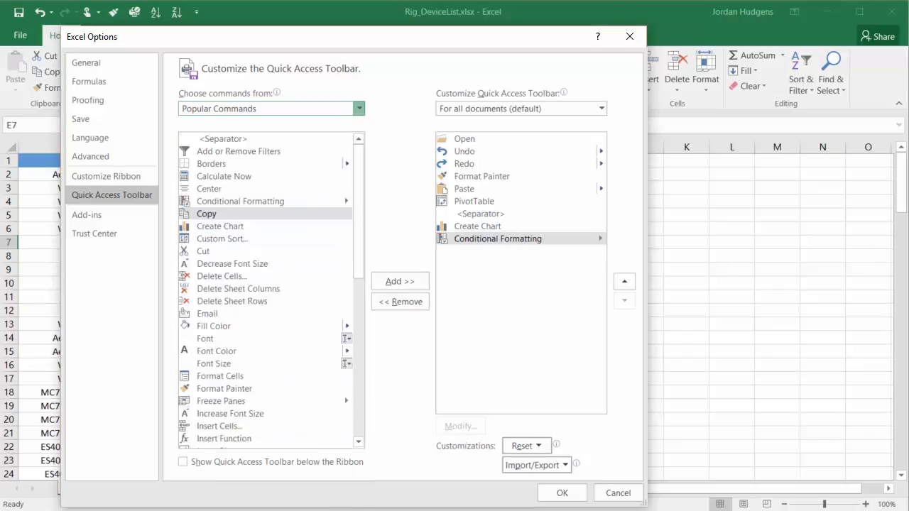
{"action": "scroll", "coordinate": [263, 254], "scroll_direction": "down", "scroll_amount": 6}
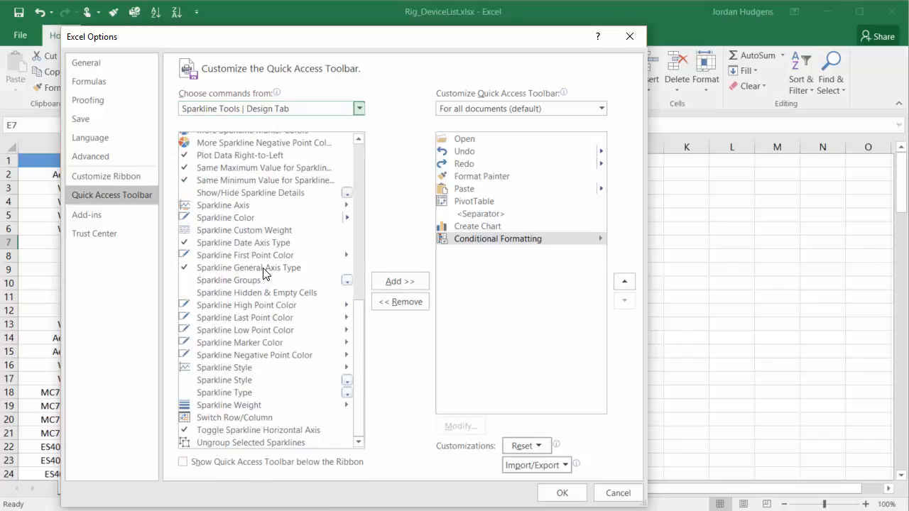
{"action": "scroll", "coordinate": [264, 274], "scroll_direction": "up", "scroll_amount": 6}
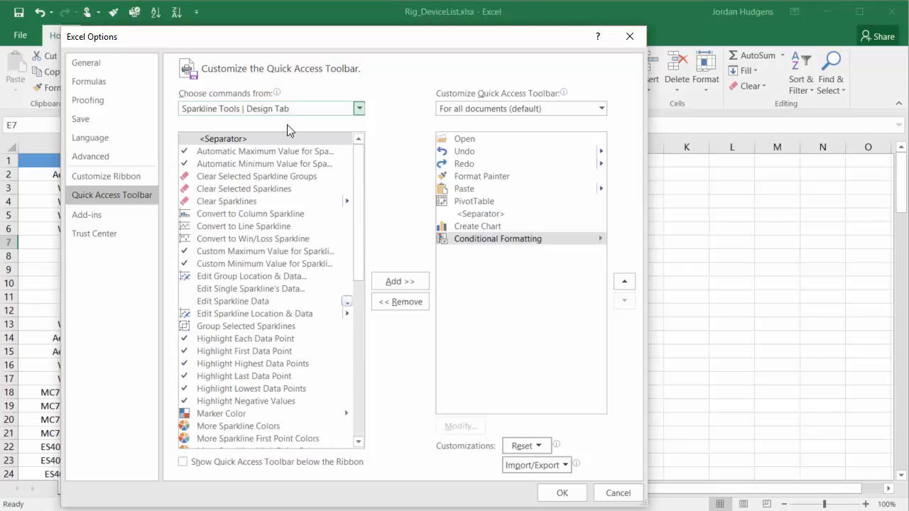
{"action": "left_click", "coordinate": [334, 112]}
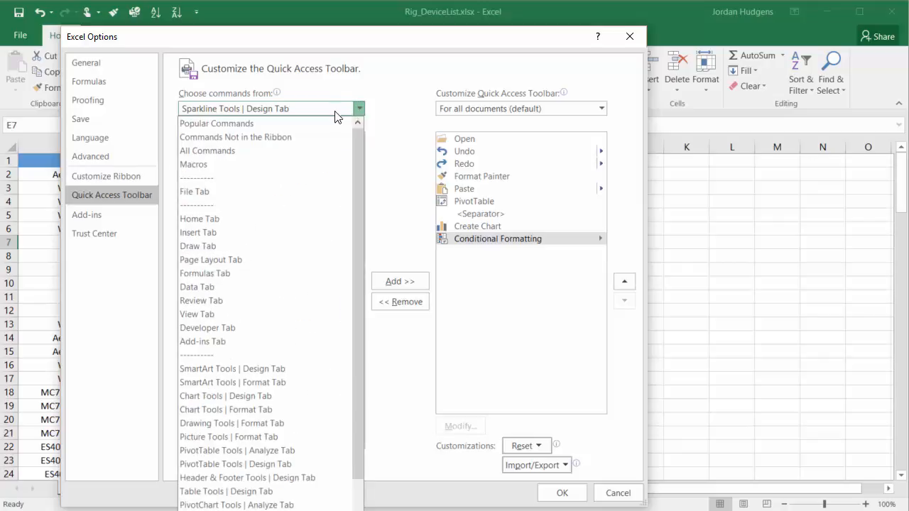
{"action": "left_click", "coordinate": [310, 128]}
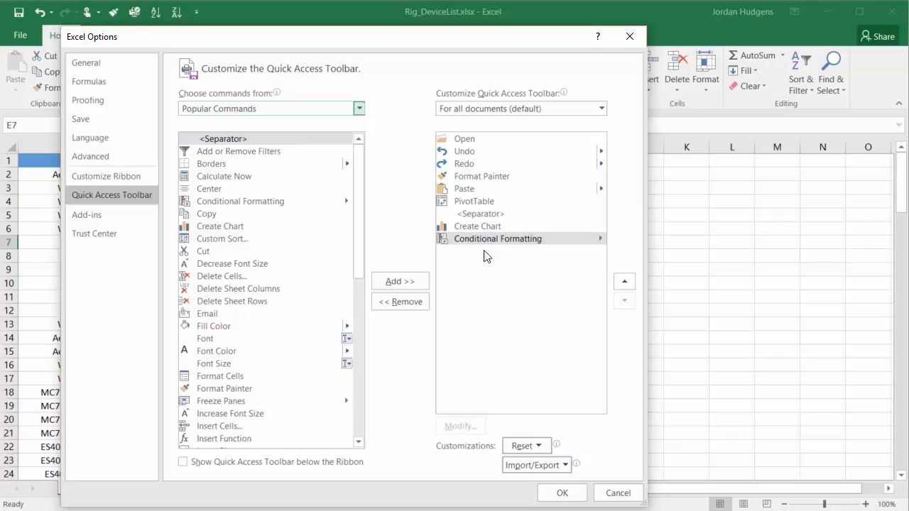
Step: Keep the Quick Access Toolbar customization set for all documents (default) and apply the changes
{"action": "left_click", "coordinate": [510, 110]}
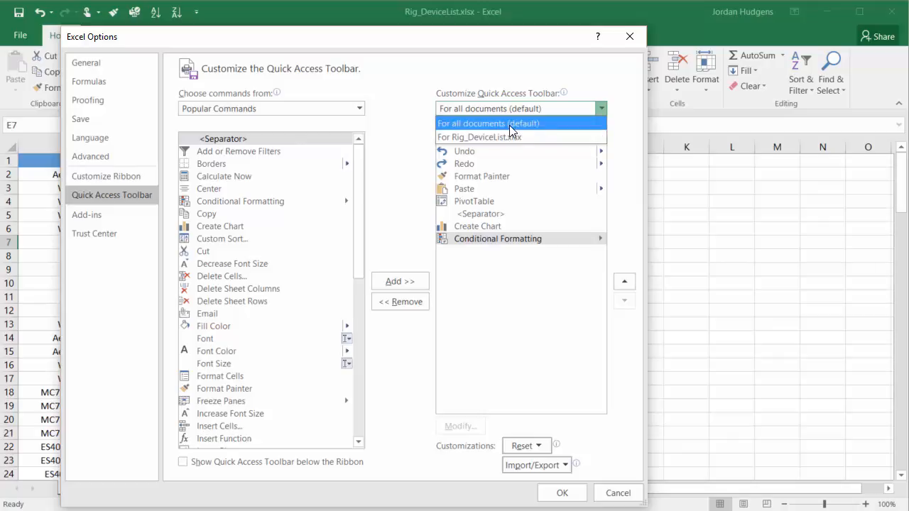
{"action": "left_click", "coordinate": [509, 125]}
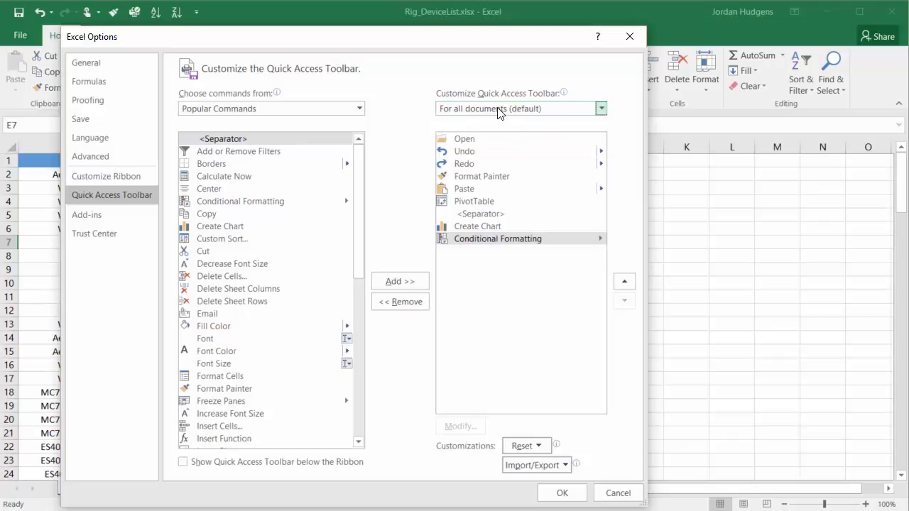
{"action": "left_click", "coordinate": [562, 493]}
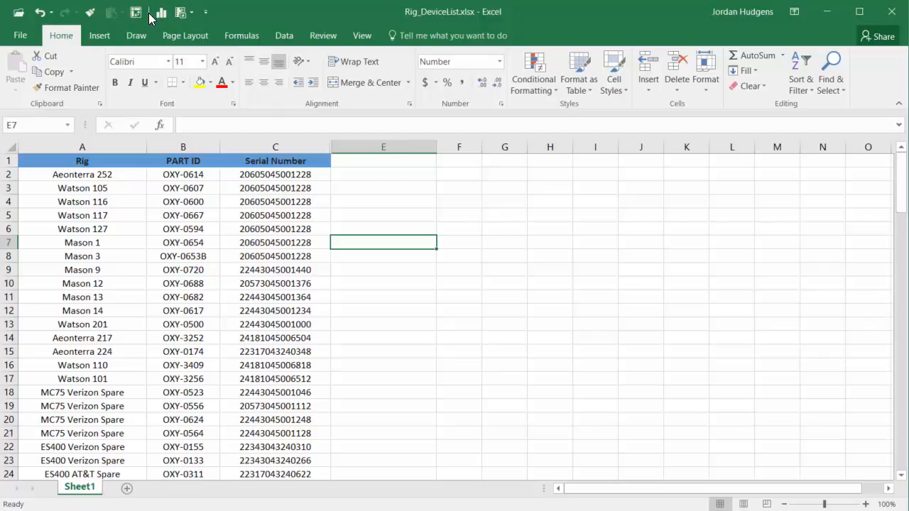
Step: Create a PivotTable from Sheet1 range A1:C15 on a new worksheet and return to Sheet1
{"action": "left_click_drag", "start_coordinate": [83, 161], "coordinate": [260, 349]}
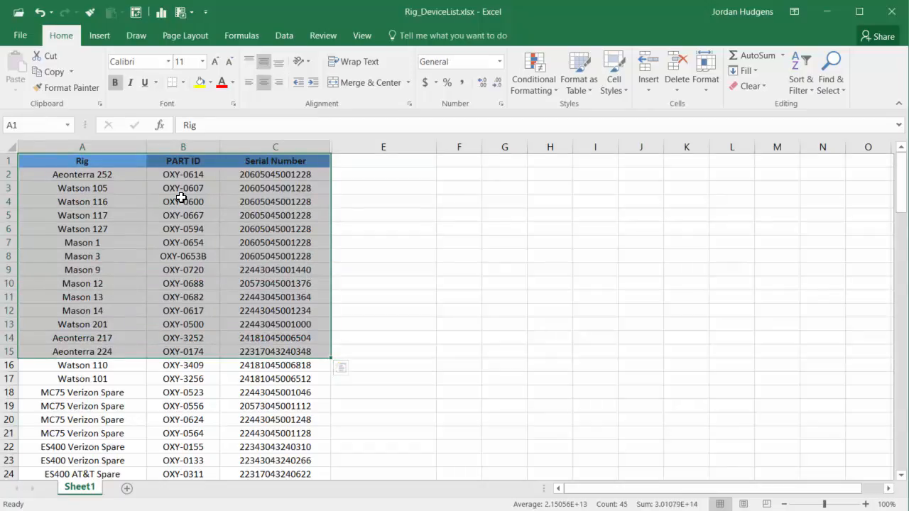
{"action": "left_click", "coordinate": [136, 17]}
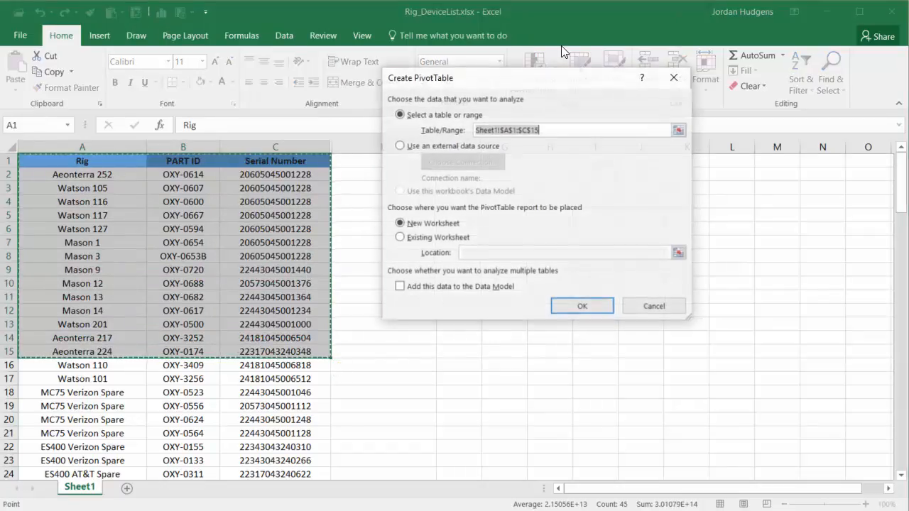
{"action": "left_click", "coordinate": [582, 308]}
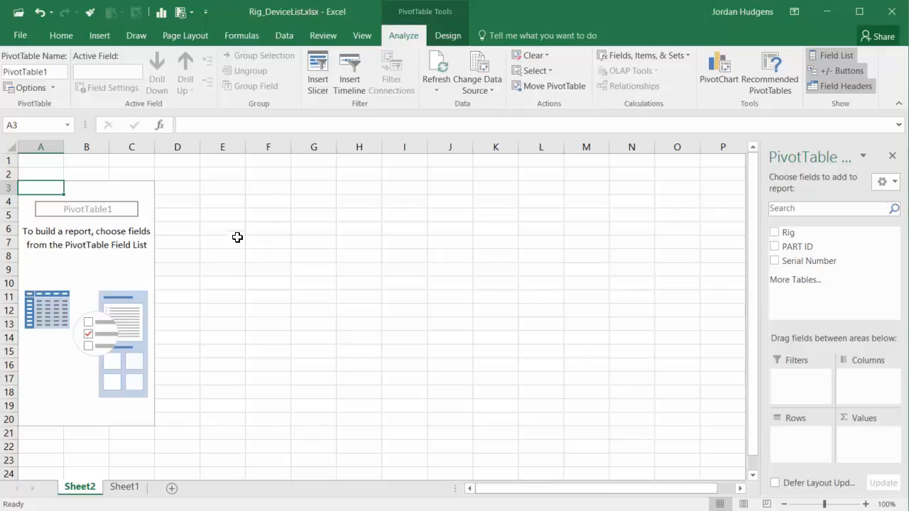
{"action": "left_click", "coordinate": [124, 487]}
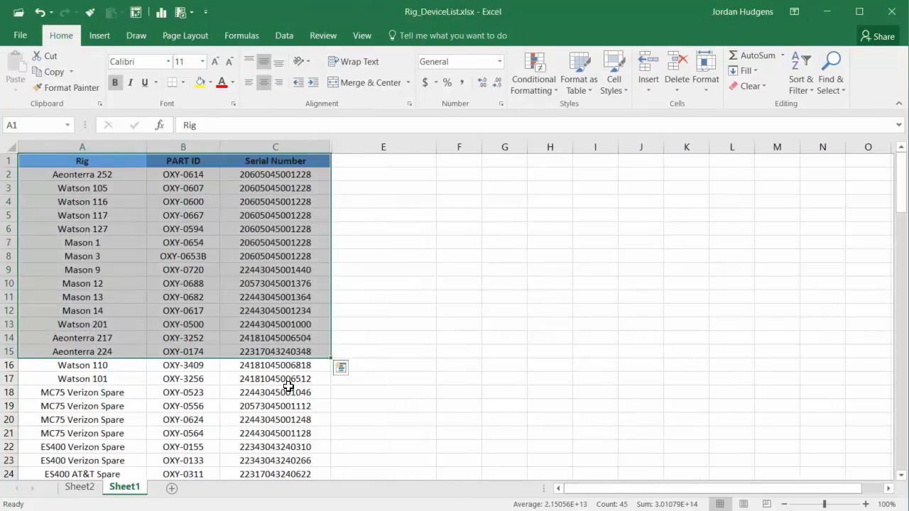